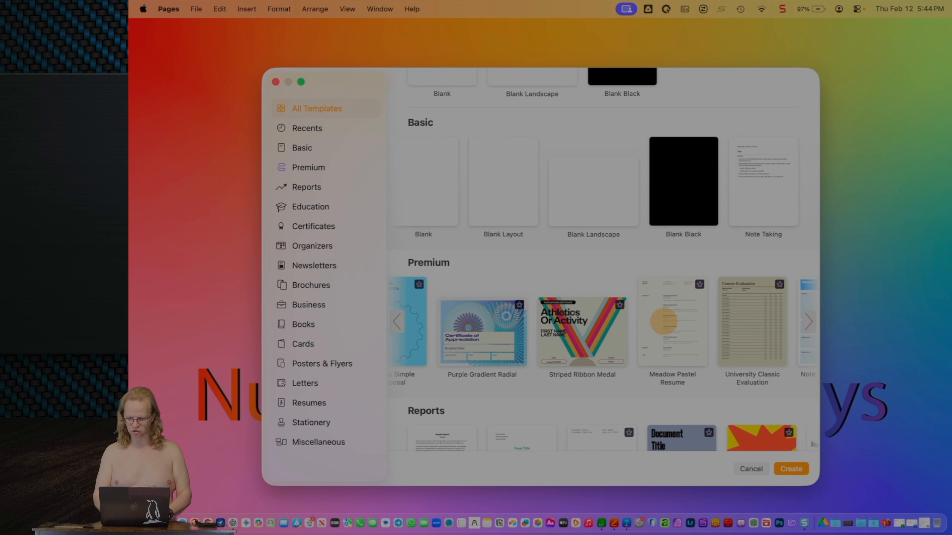
Step: Create a new document from the Travel Colorful Check In template
scroll(675, 321, "left", 3)
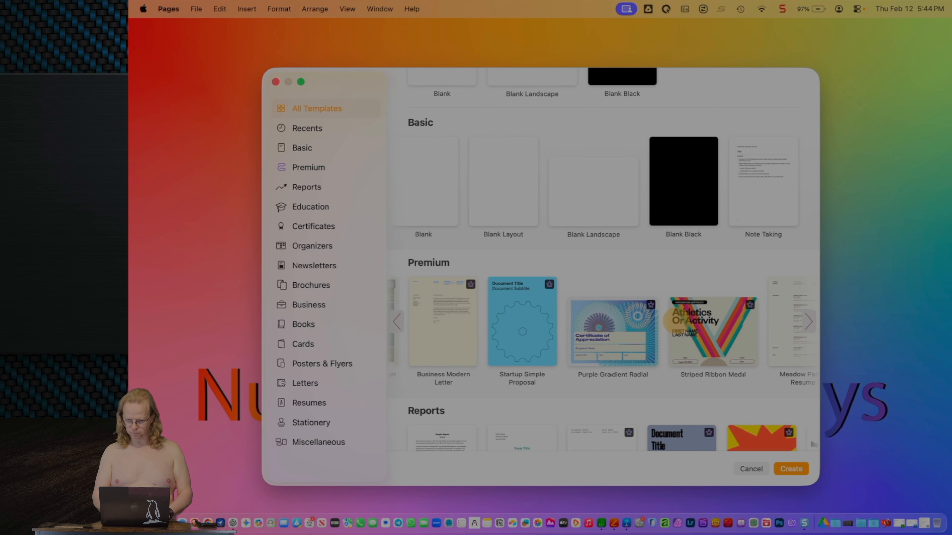
scroll(677, 321, "left", 5)
scroll(412, 353, "right", 4)
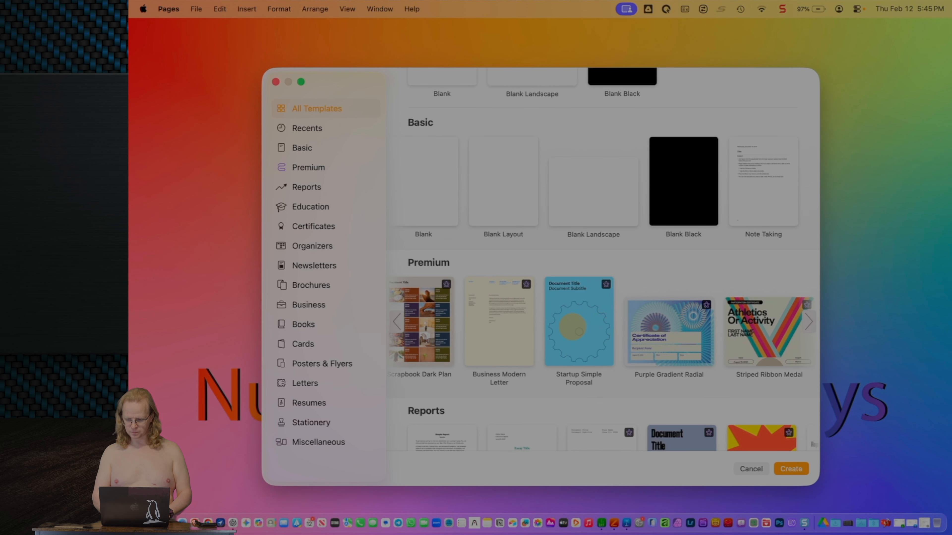
scroll(572, 327, "left", 10)
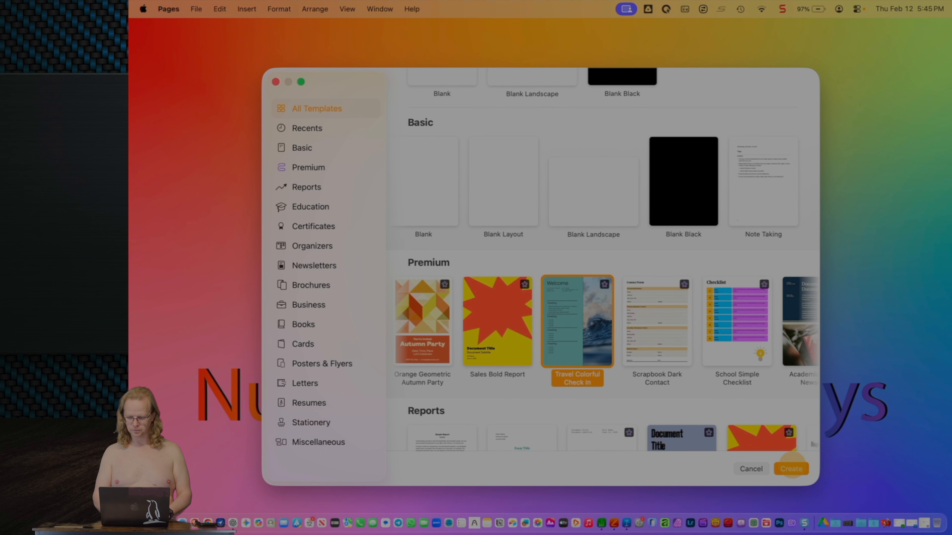
left_click(791, 468)
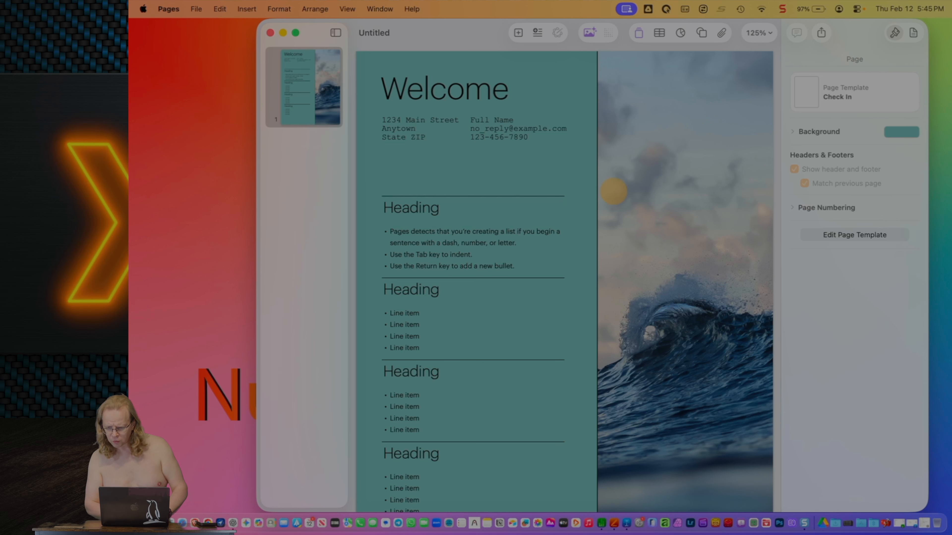
Step: Save the wave photo's look as a new custom image style
left_click(644, 173)
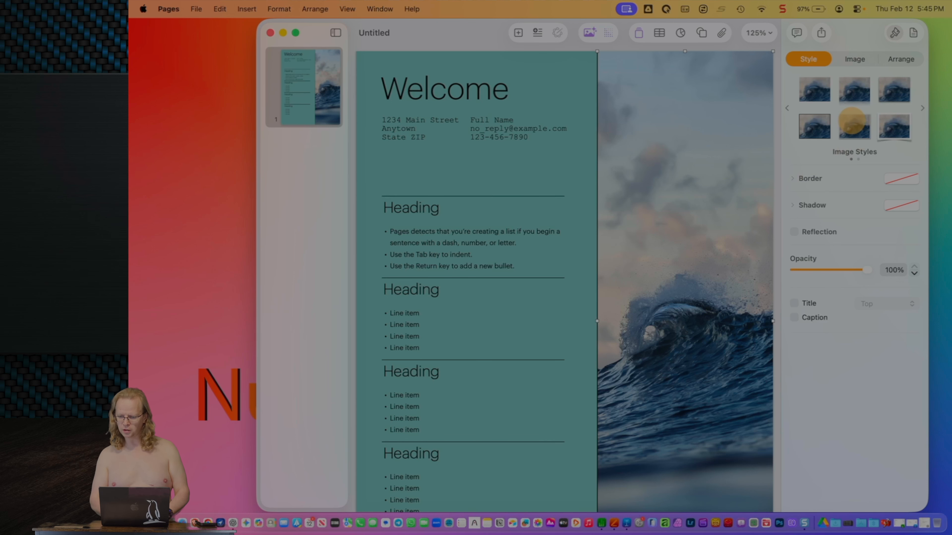
scroll(851, 121, "right", 3)
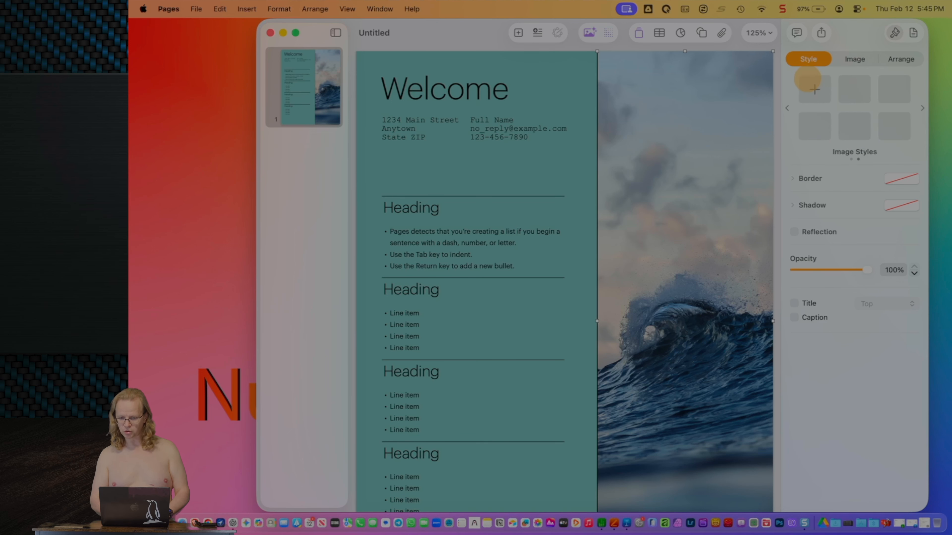
left_click(814, 88)
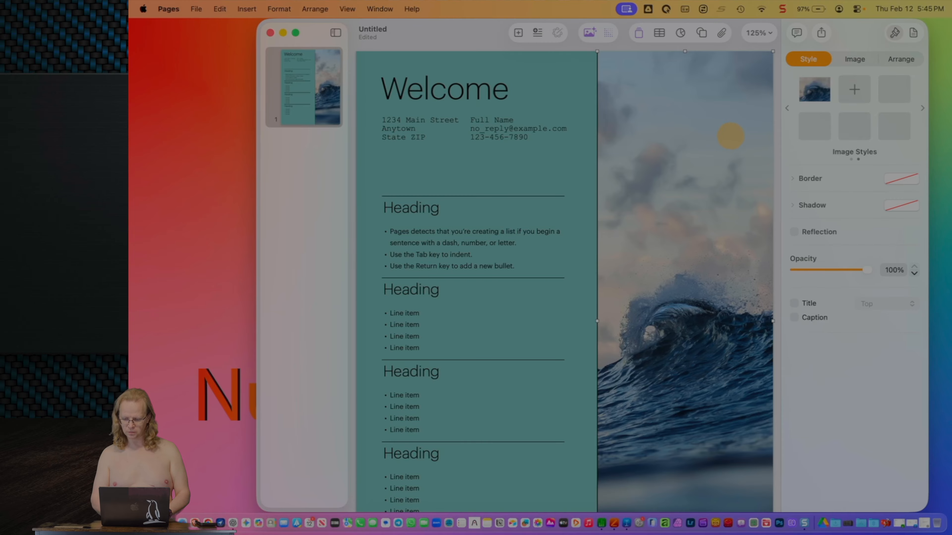
Step: Generate a portrait AI image from the prompt 'Germany castle'
left_click(590, 33)
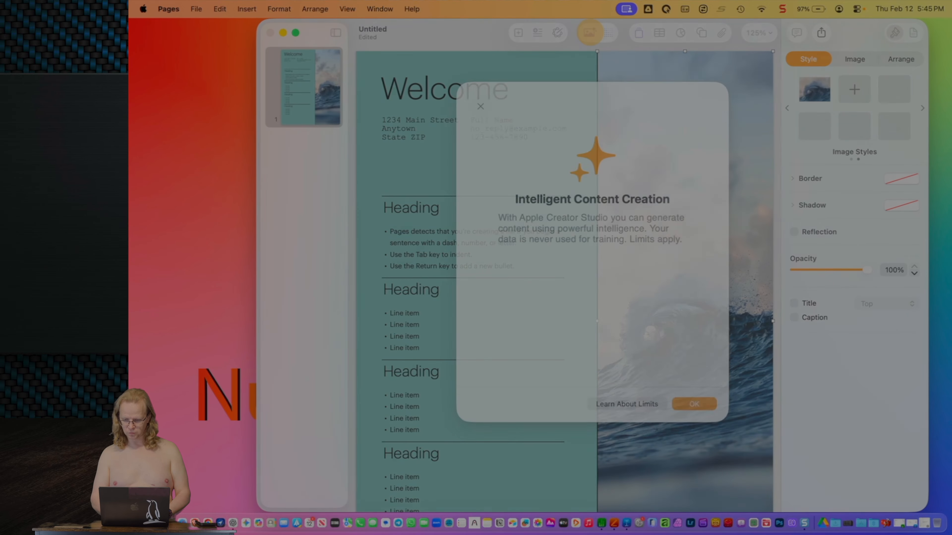
left_click(693, 416)
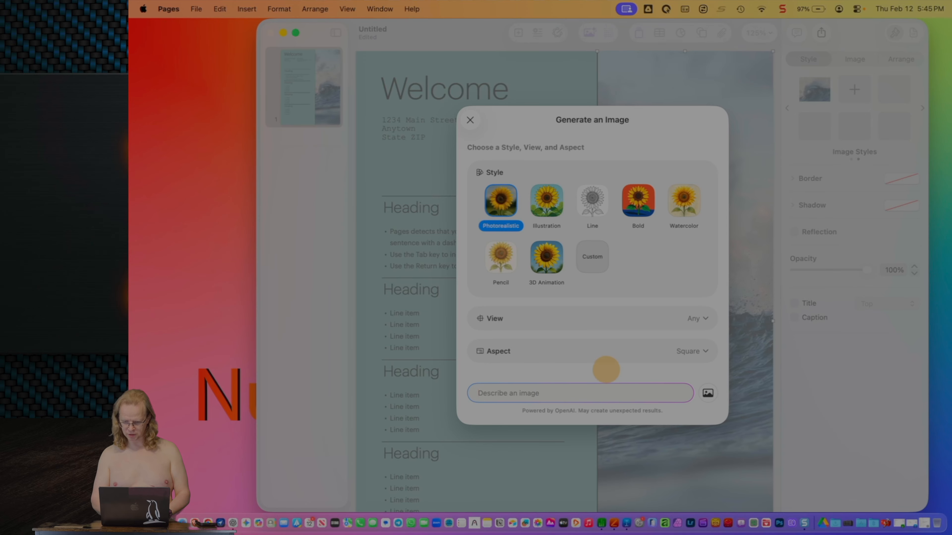
left_click(675, 352)
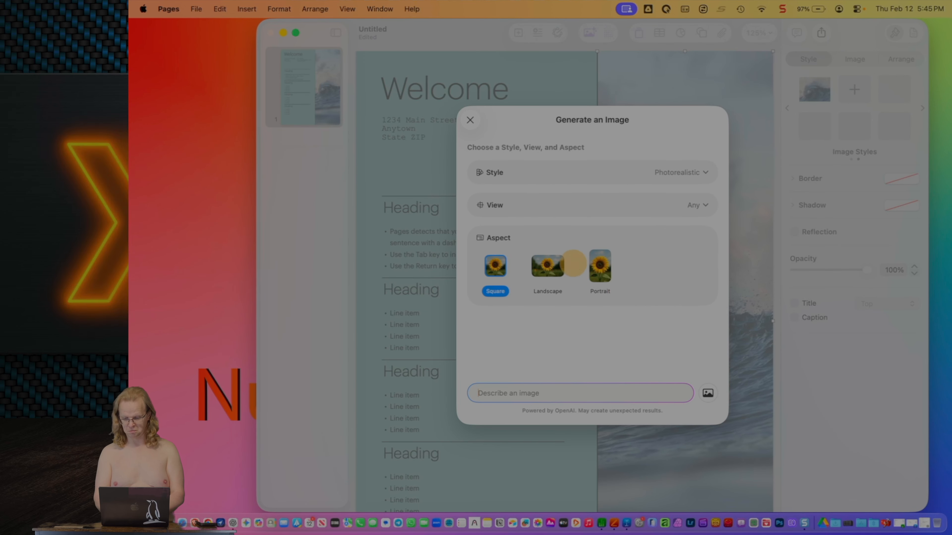
left_click(602, 268)
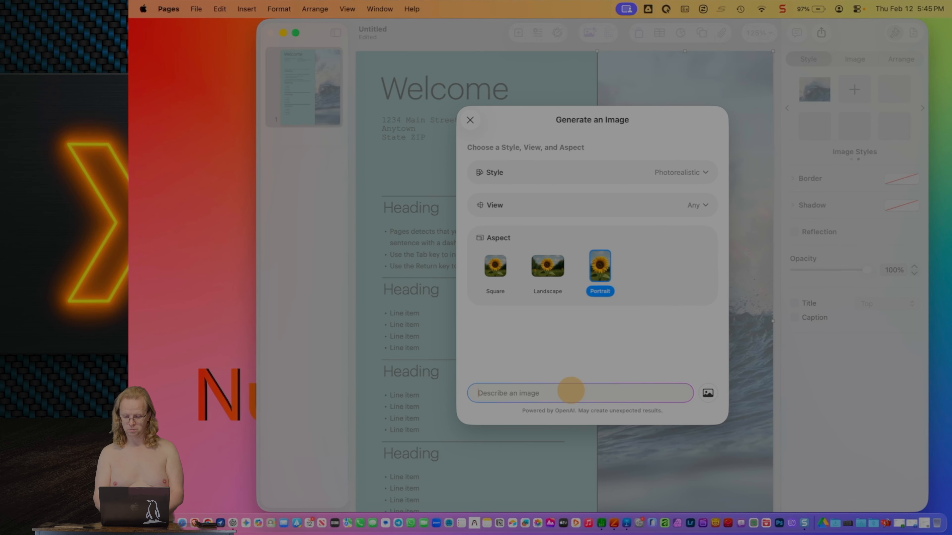
type("G")
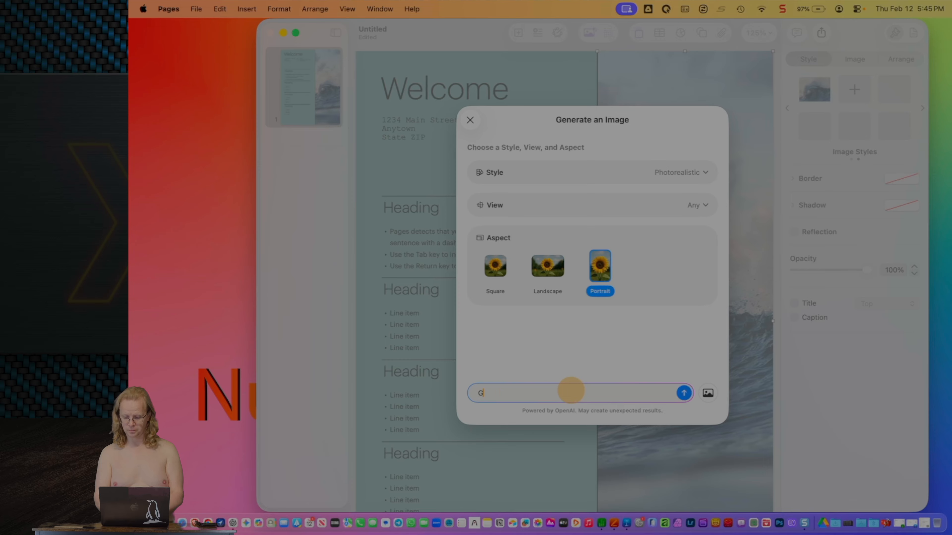
type("ermany")
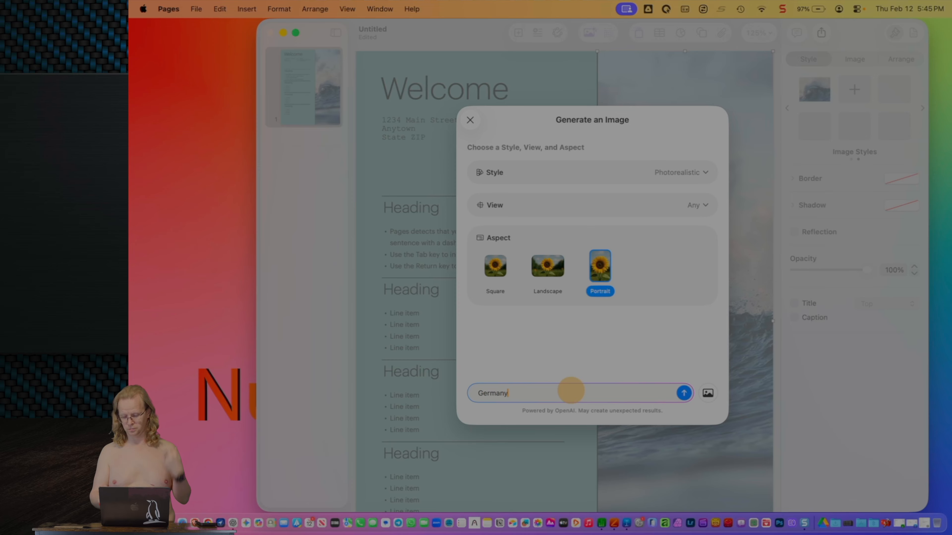
type(" castle")
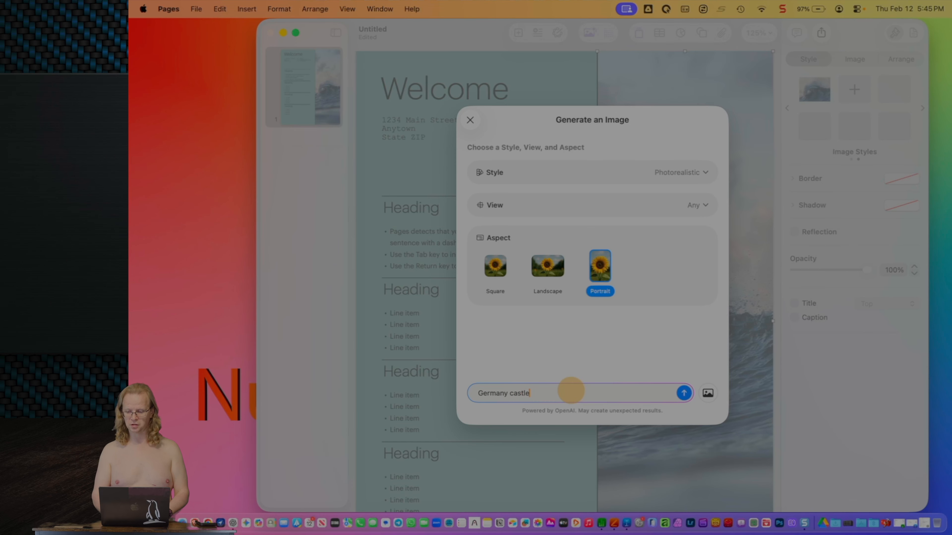
key("Return")
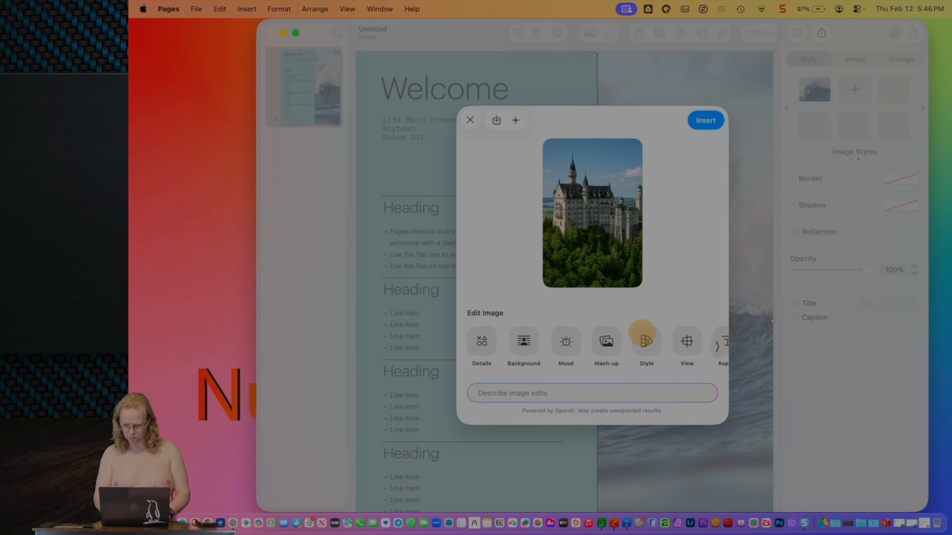
Step: Browse the castle image's edit options, then insert it in place of the wave photo
left_click(609, 339)
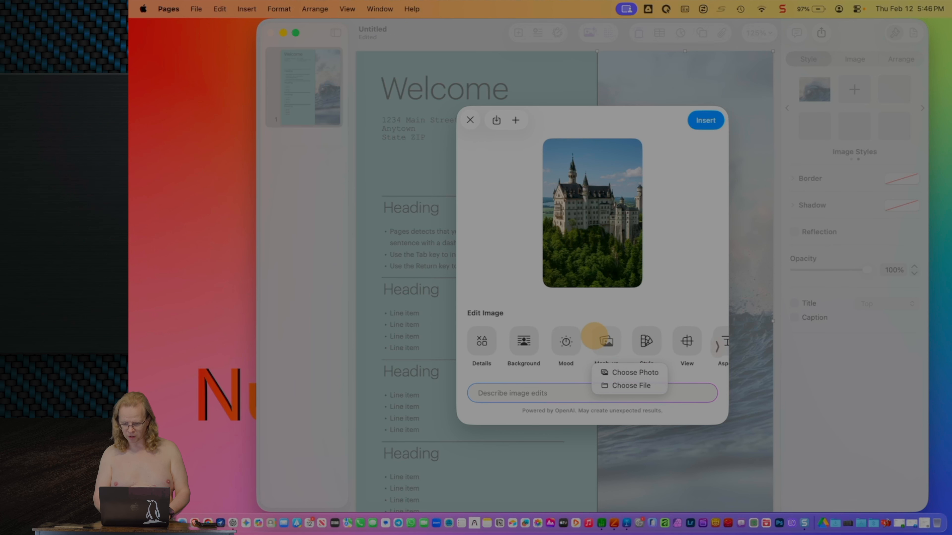
left_click(574, 304)
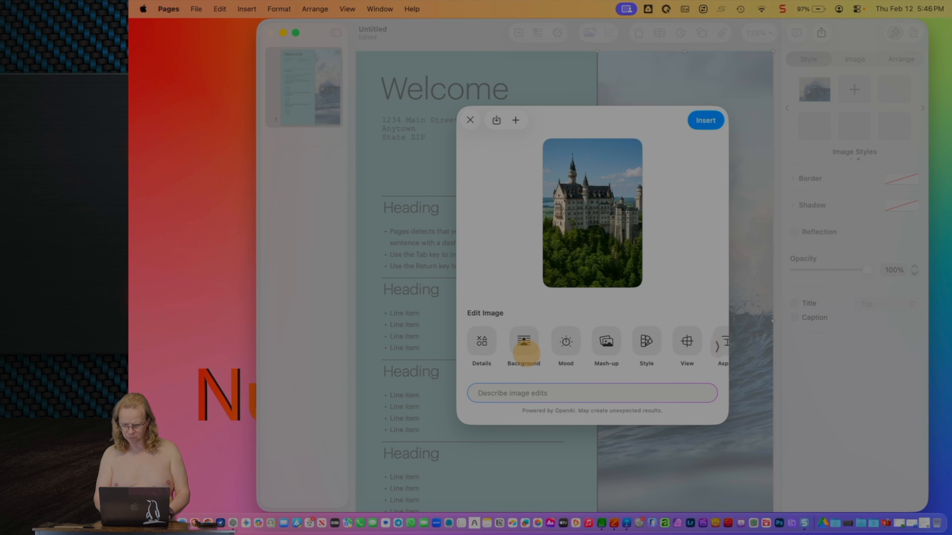
left_click(522, 340)
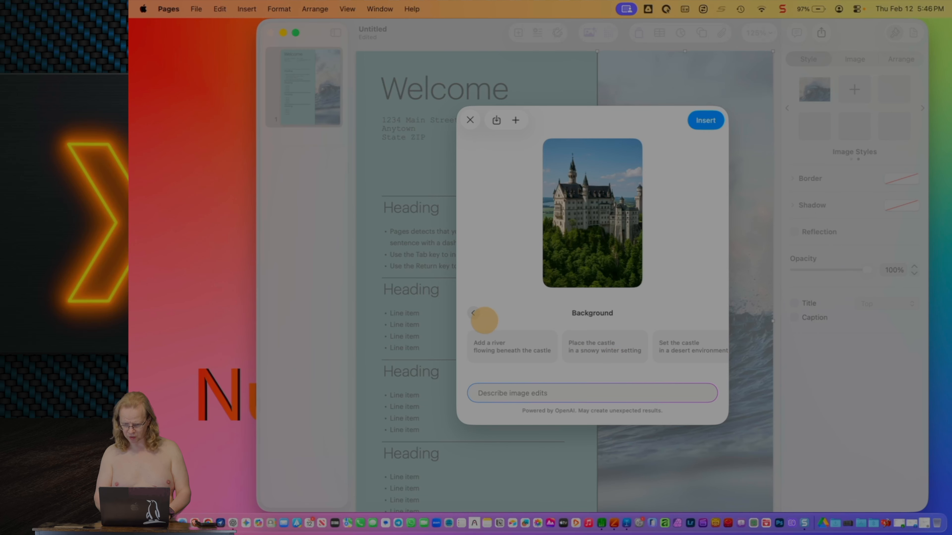
left_click(471, 310)
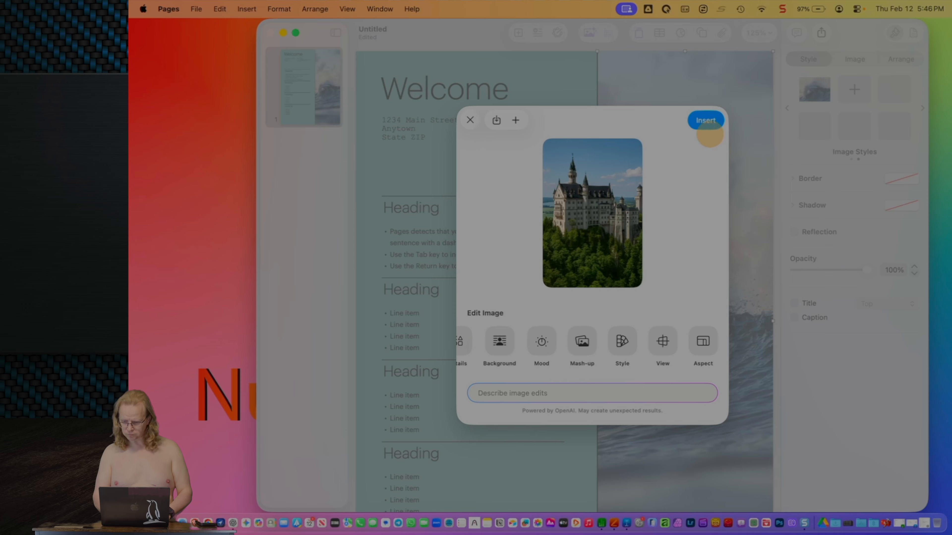
left_click(706, 121)
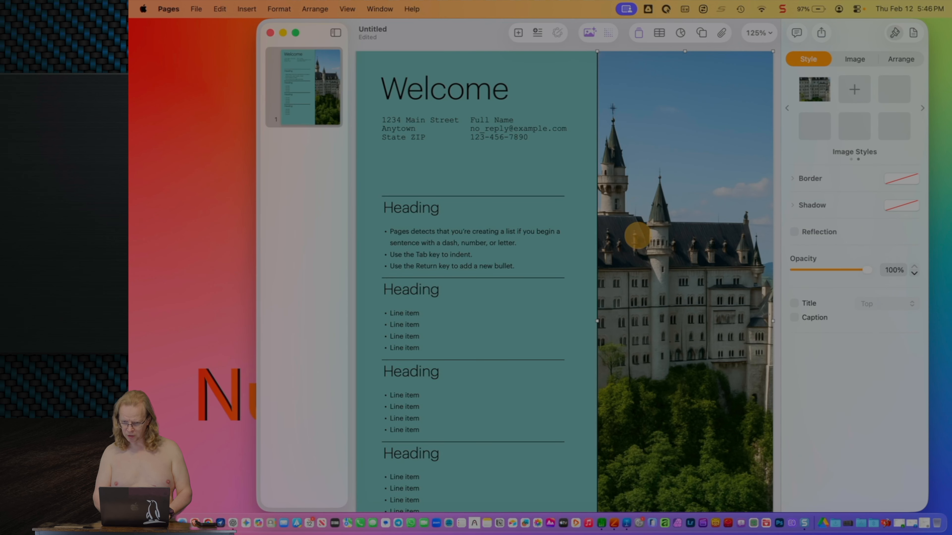
Step: Nudge the castle image right and apply Super Resolution to it
mouse_move(637, 236)
left_mouse_down()
mouse_move(695, 243)
mouse_move(649, 244)
left_mouse_up()
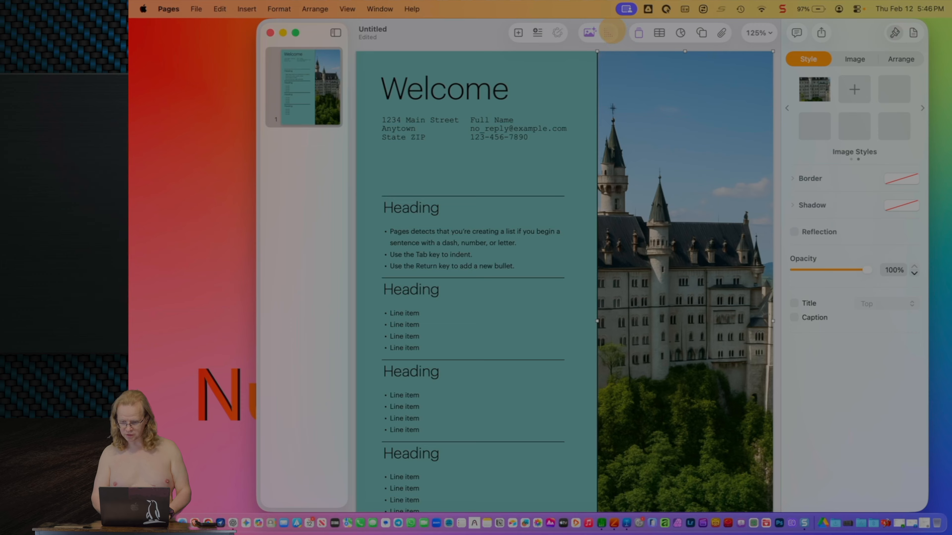
left_click(611, 33)
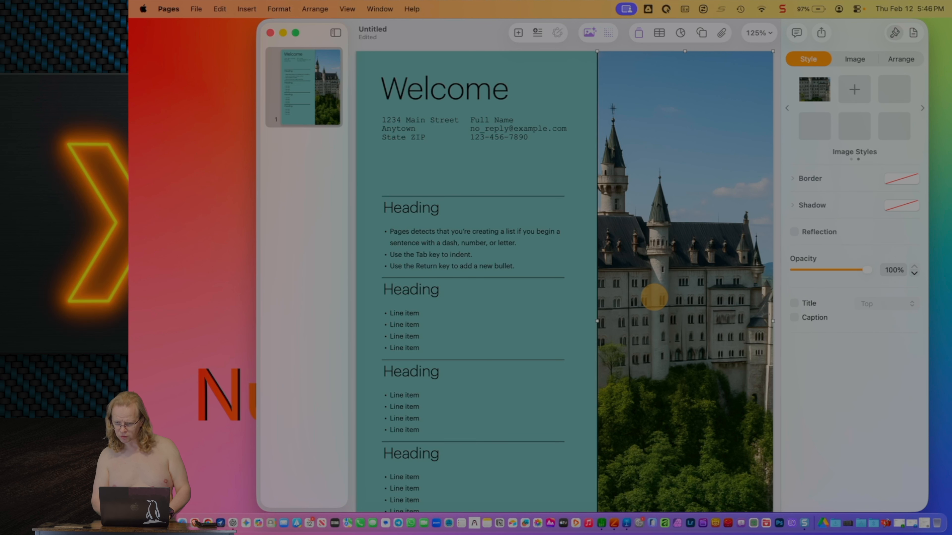
right_click(652, 299)
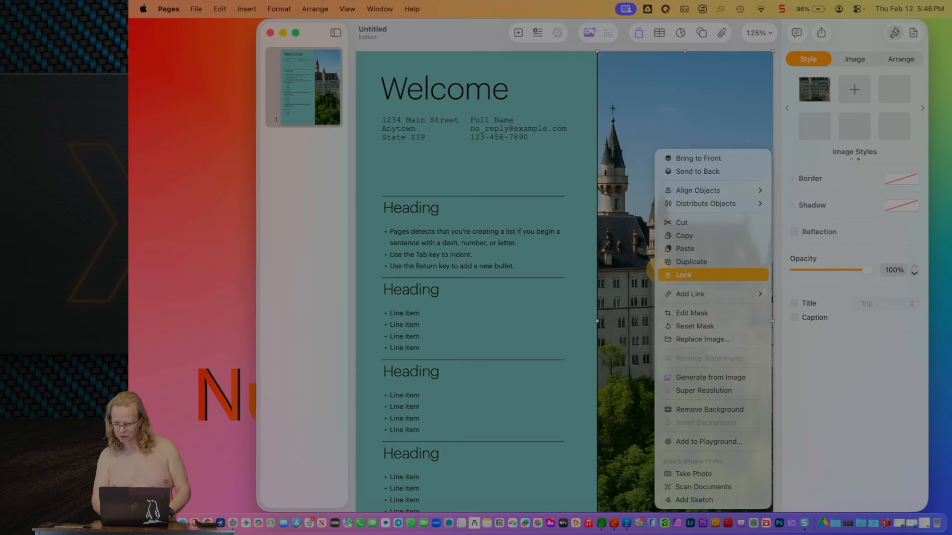
left_click(723, 107)
Step: Reframe the castle within its mask so it sits centred, then deselect it
left_click(853, 58)
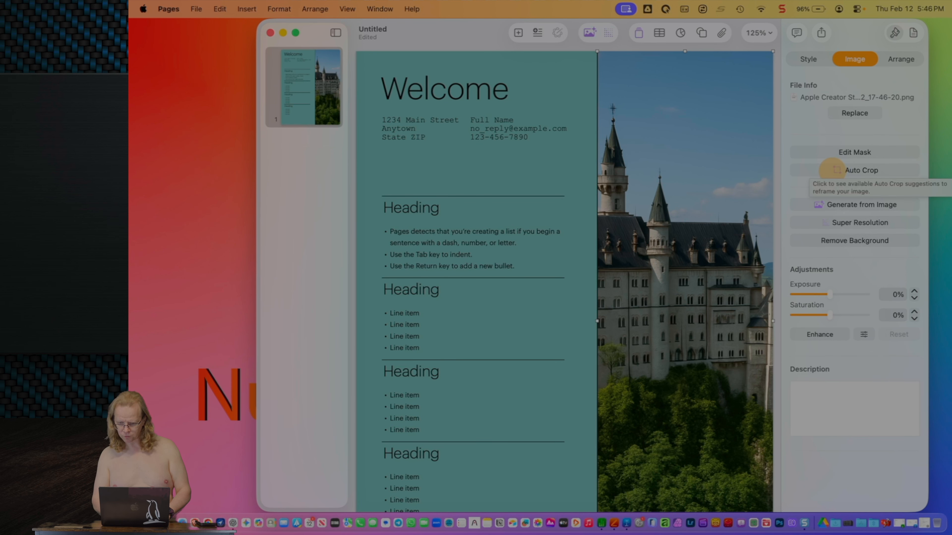
left_click(843, 154)
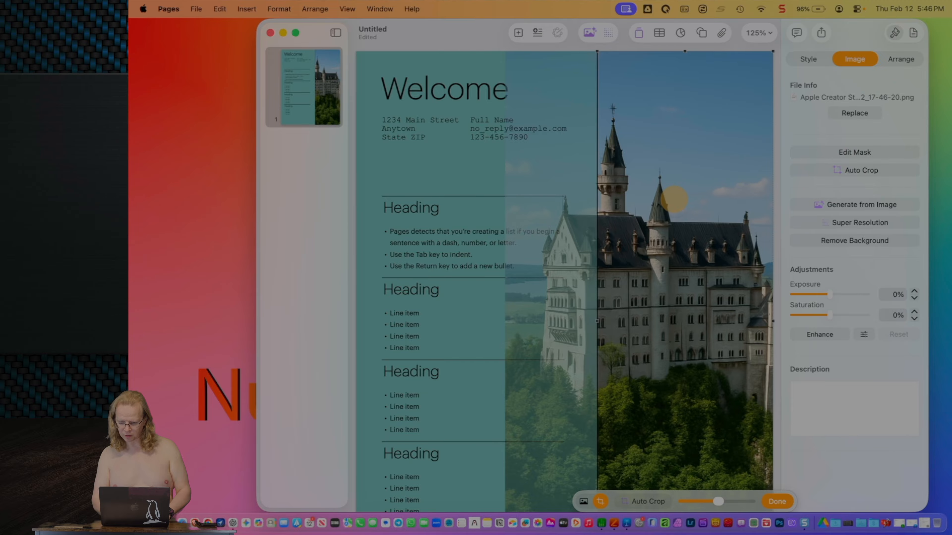
left_click_drag(652, 215, 718, 215)
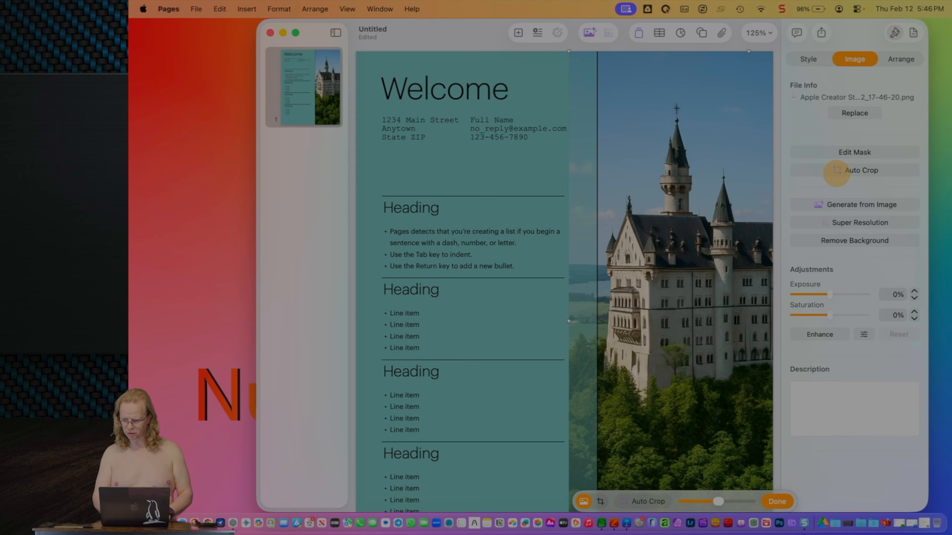
left_click(808, 58)
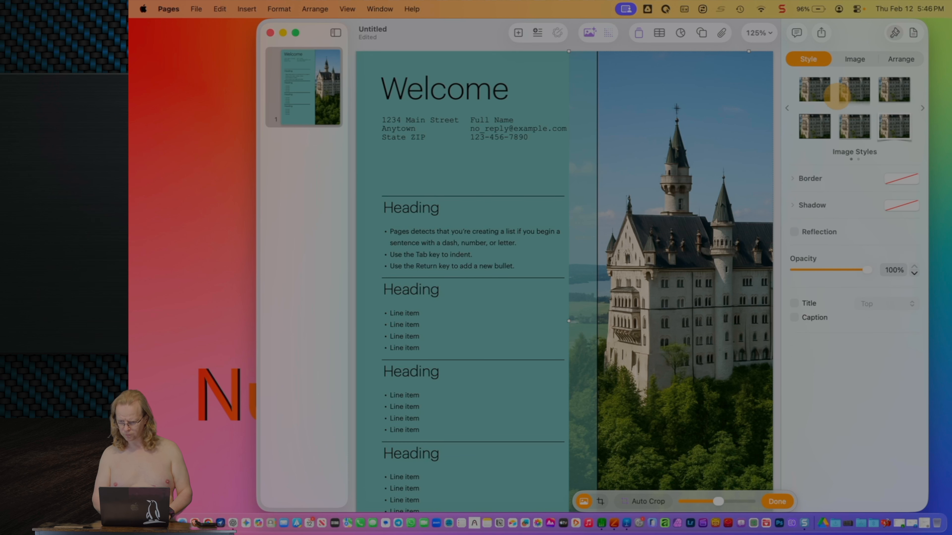
left_click(854, 58)
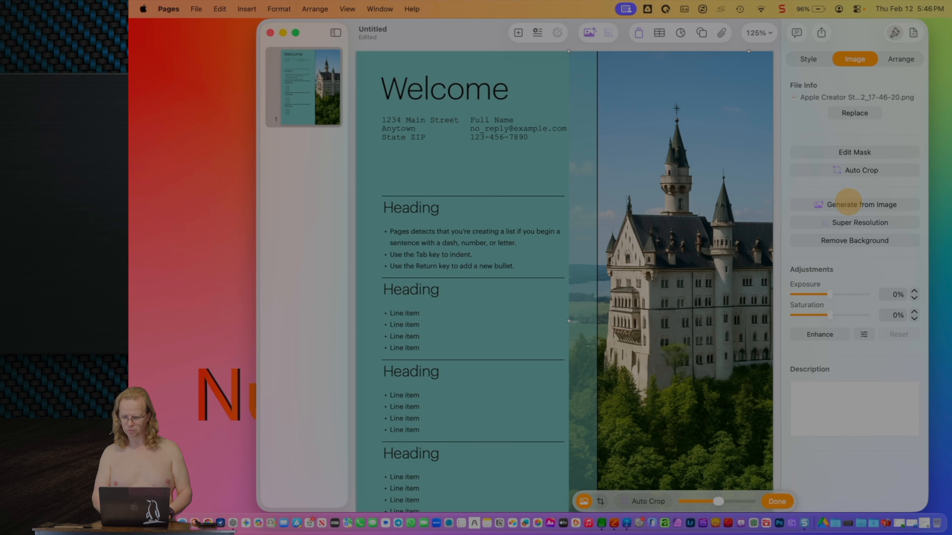
left_click(853, 152)
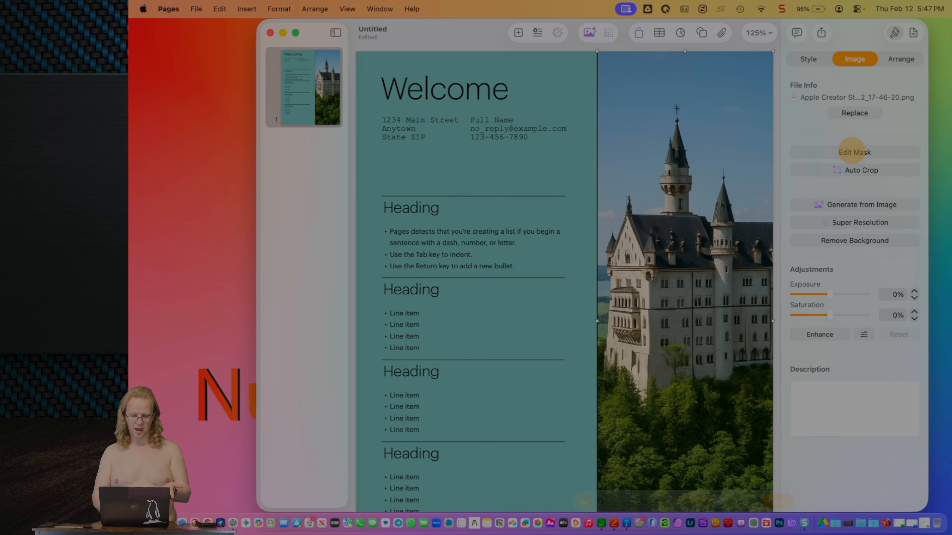
left_click(569, 229)
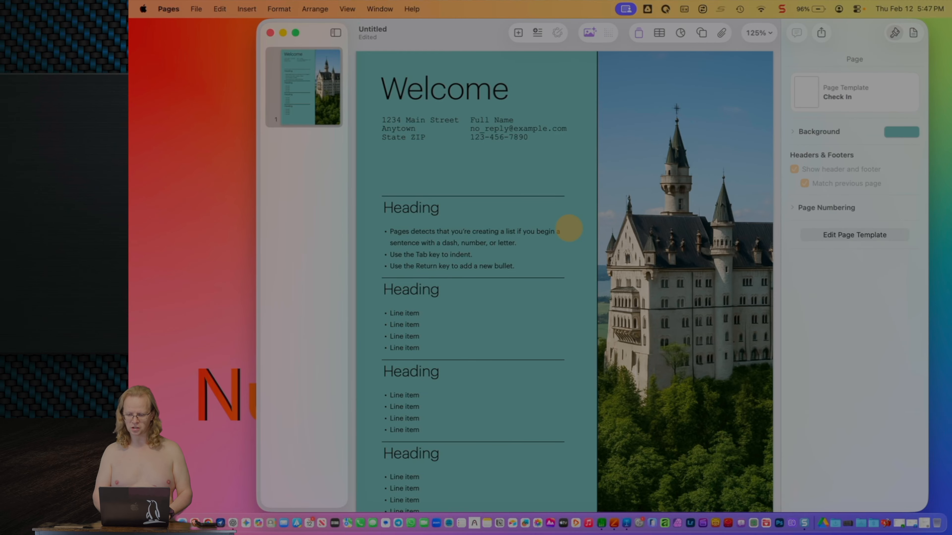
scroll(569, 230, "down", 2)
Step: Return to the top of the page and open the Generate an Image dialog
scroll(443, 210, "down", 4)
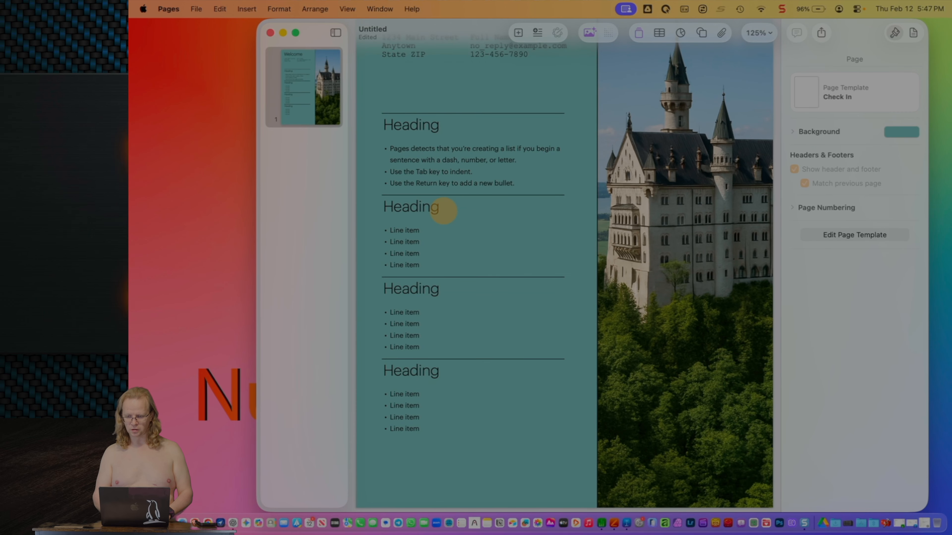
scroll(444, 211, "up", 6)
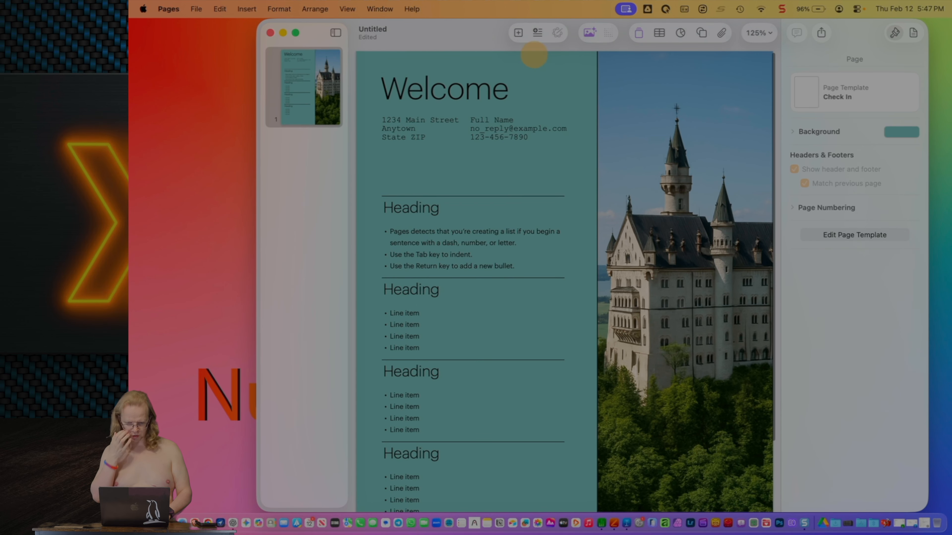
left_click(588, 32)
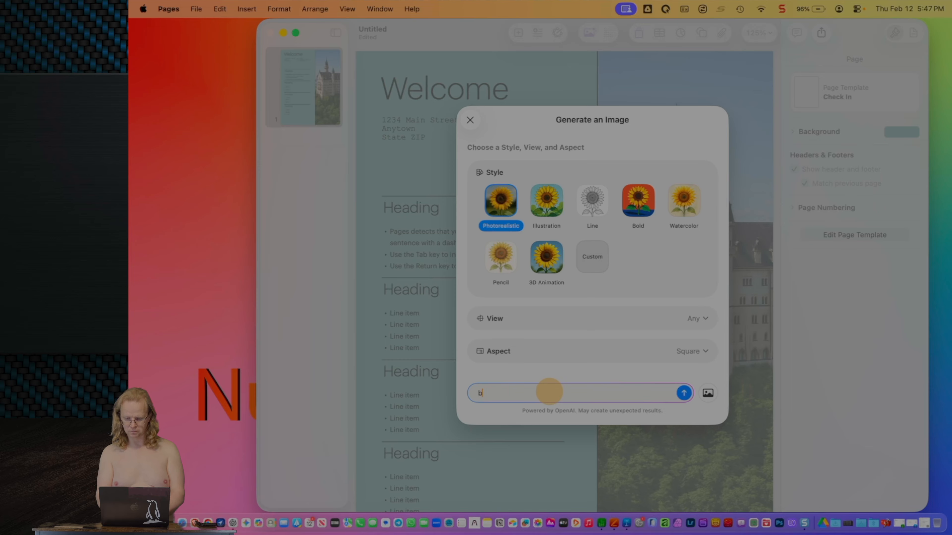
Step: Generate a photorealistic square image from 'beer mug icon' and insert it on the page
type("r mug")
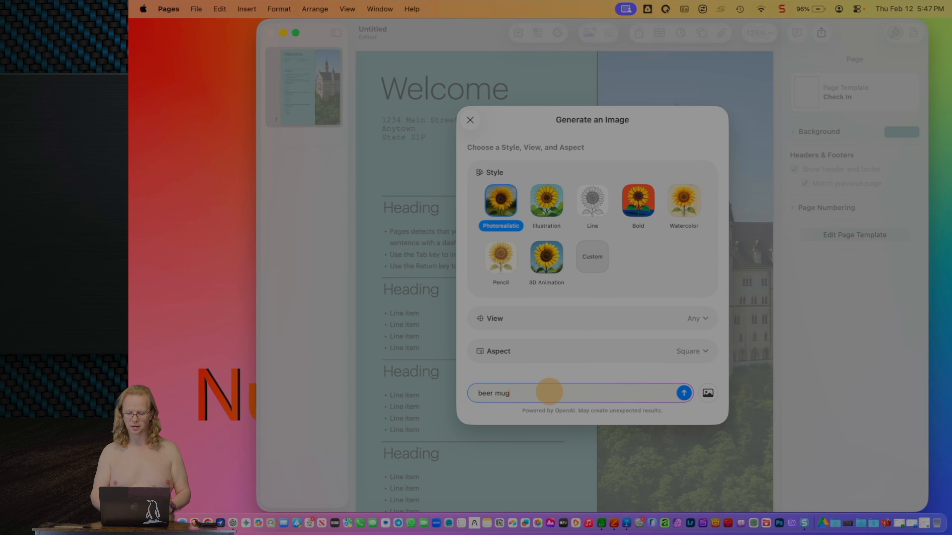
type(" icon")
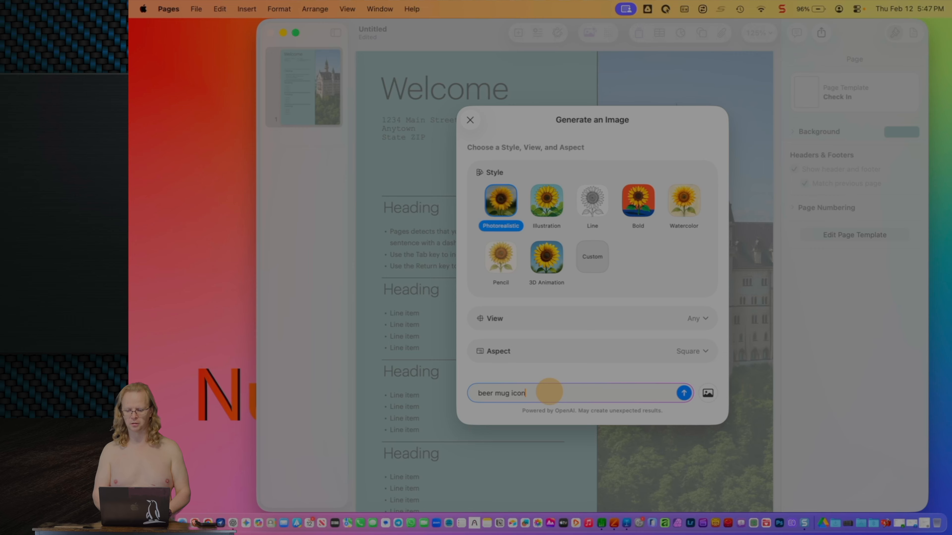
key("Return")
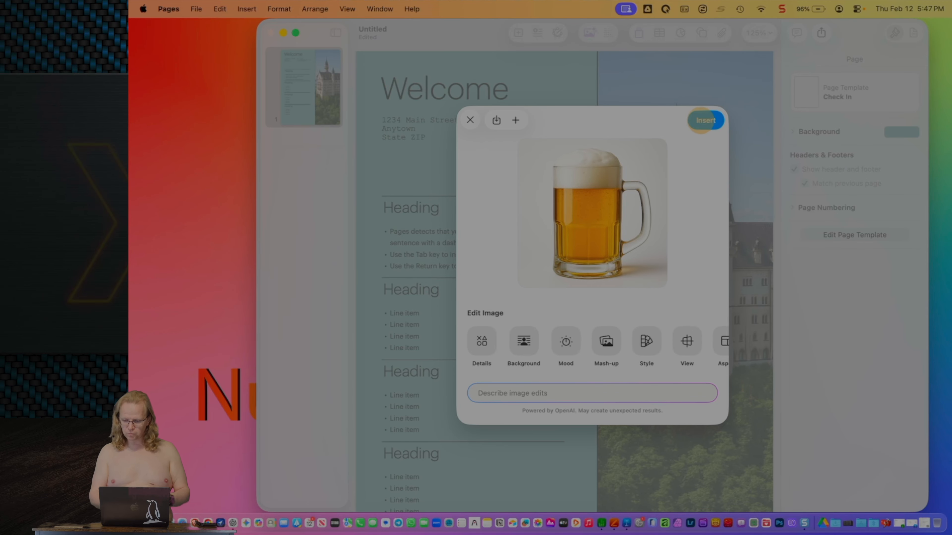
left_click(706, 120)
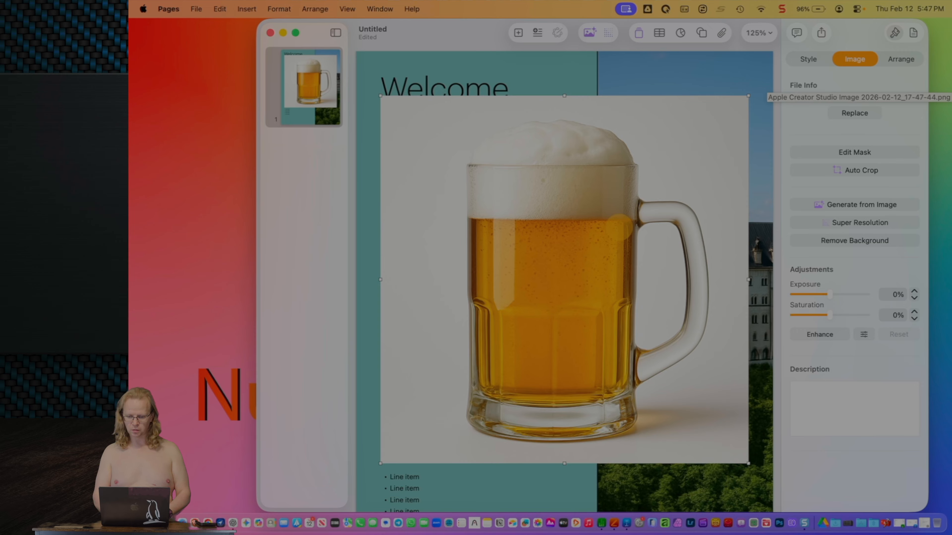
Step: Remove the beer mug's background, shrink it, and place it beside the third Heading
left_click(820, 240)
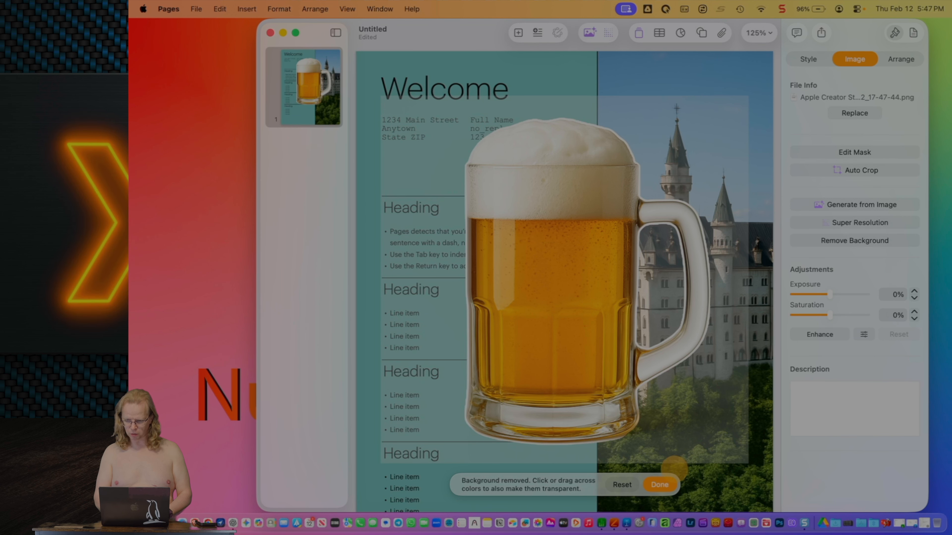
left_click(660, 485)
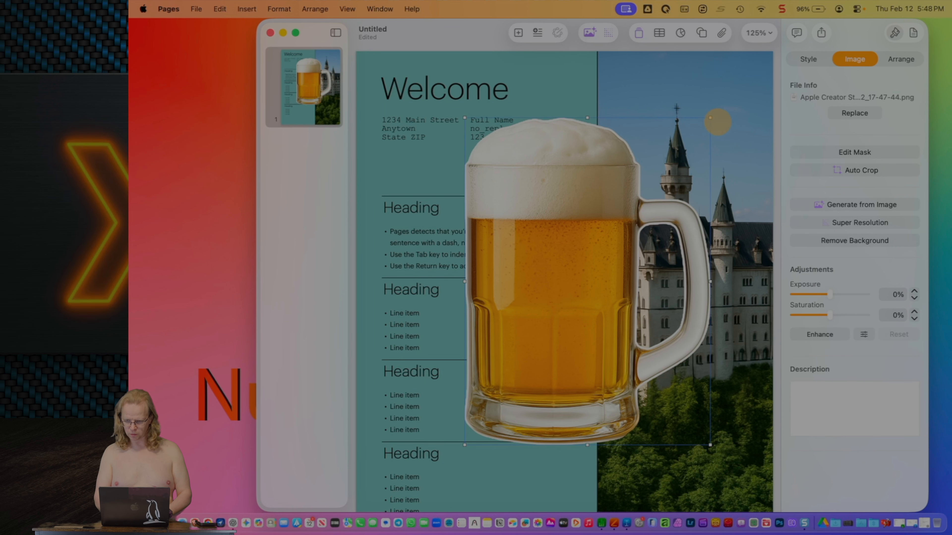
left_click(710, 117)
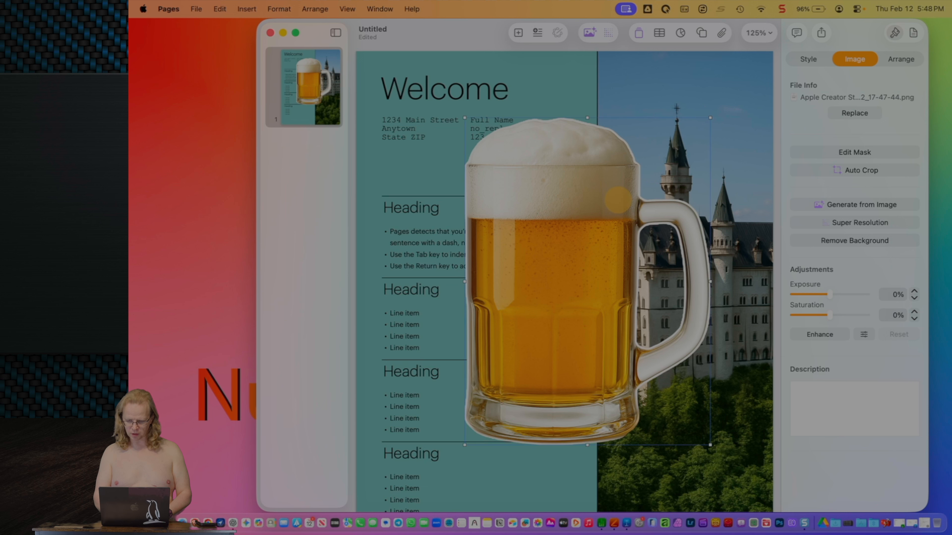
left_click_drag(710, 118, 491, 355)
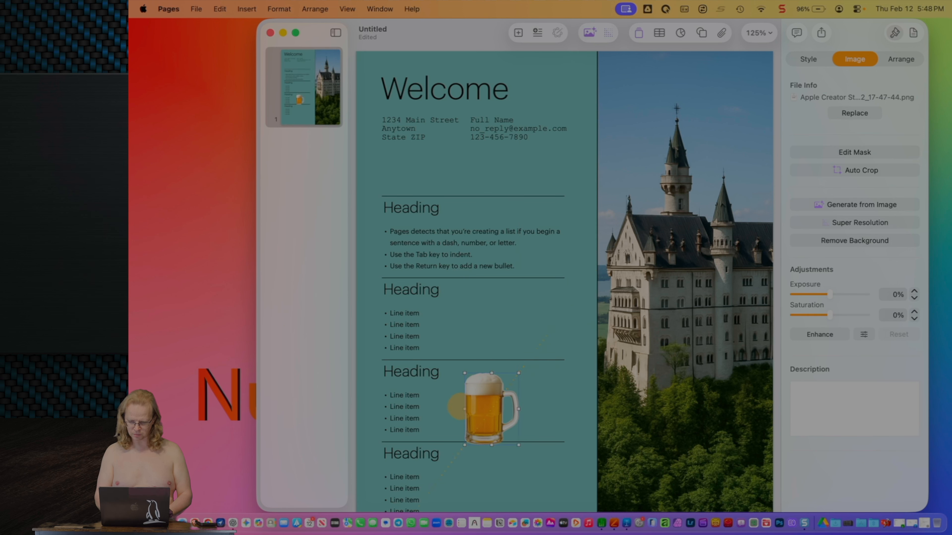
left_click_drag(485, 387, 499, 375)
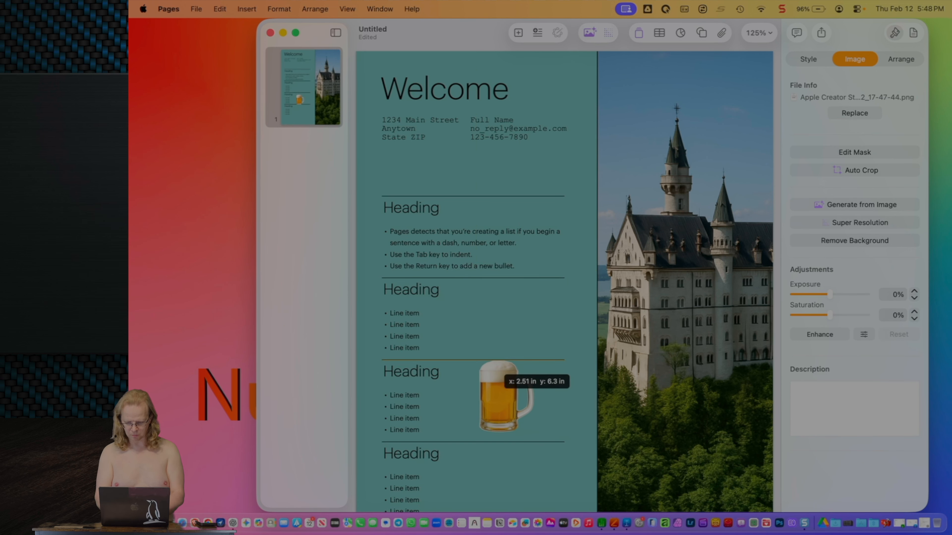
Step: Rename the third heading to 'Beer Hall' and switch to Numbers
double_click(400, 371)
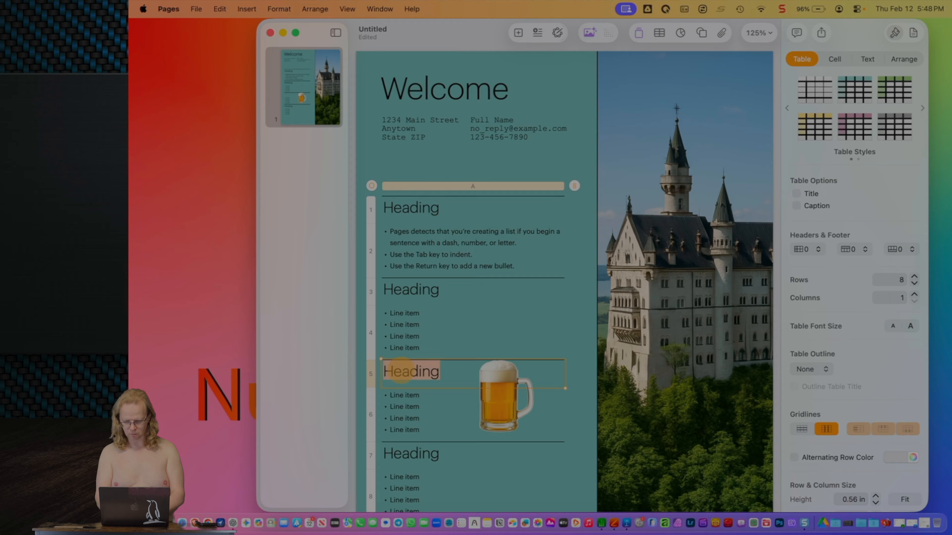
type("Beer Hall")
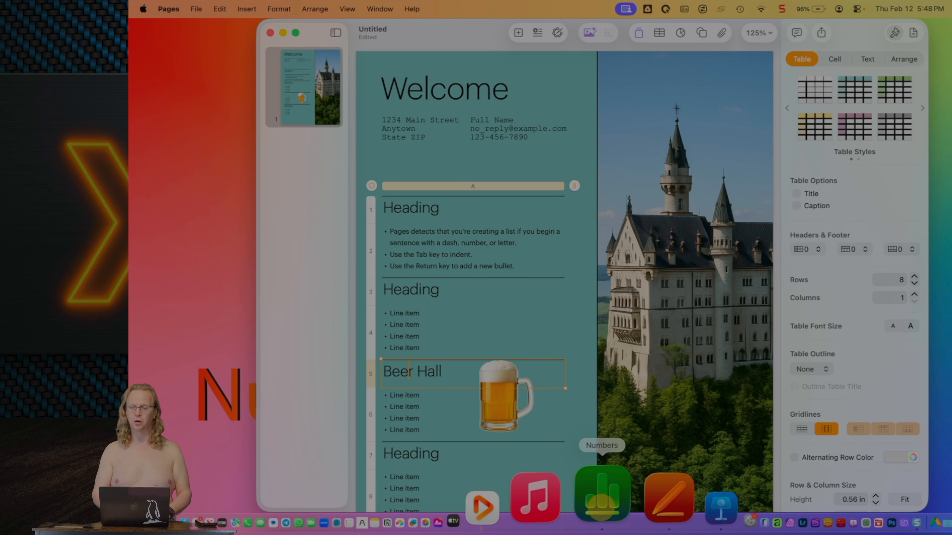
left_click(601, 501)
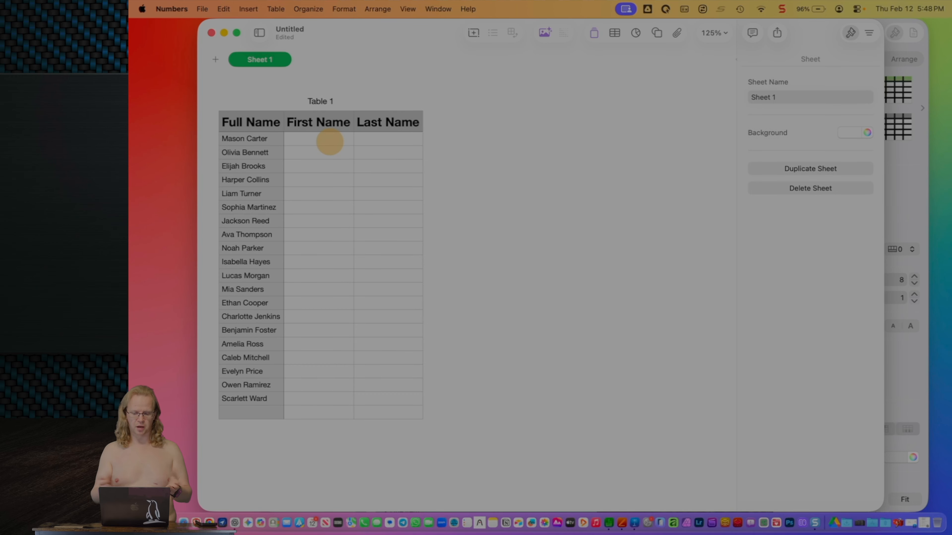
Step: Open and close the image generator without creating anything, then start editing cell B2
left_click(329, 142)
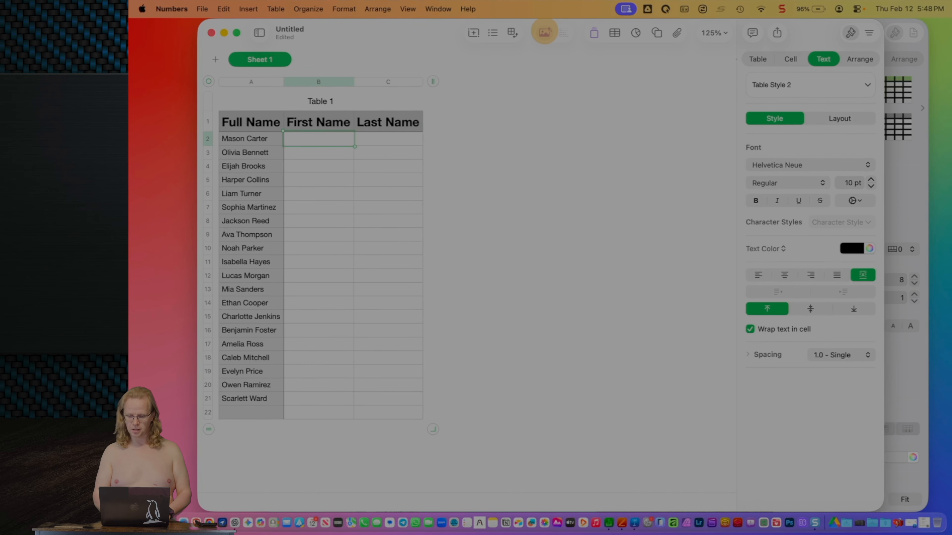
left_click(545, 32)
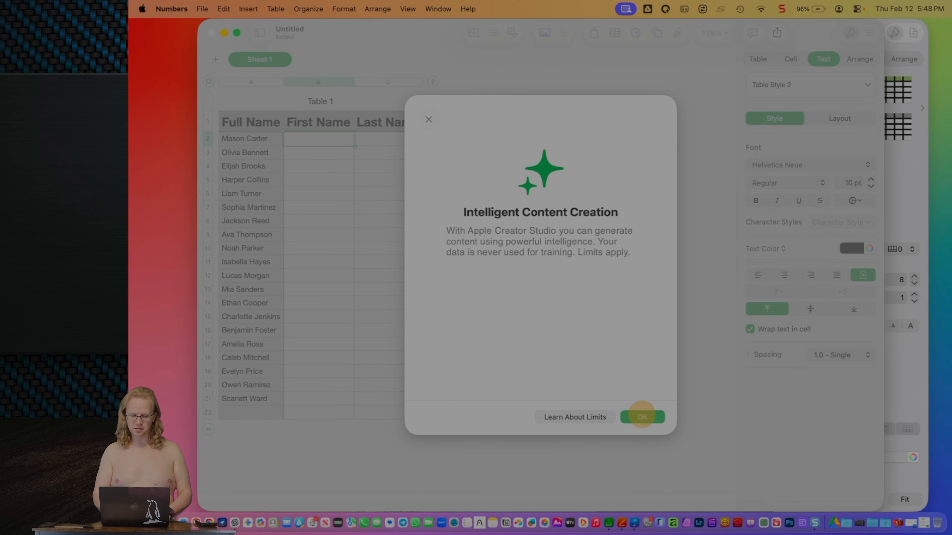
left_click(642, 417)
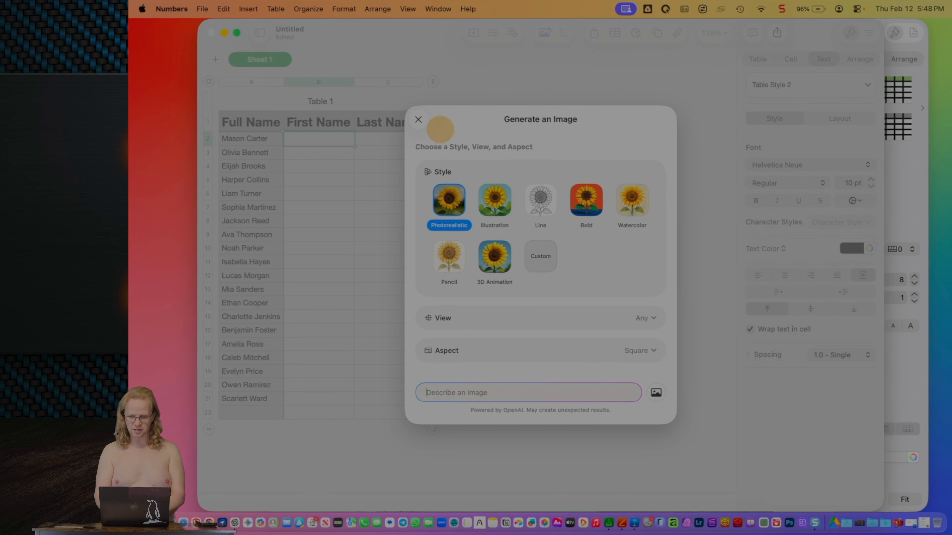
left_click(419, 120)
left_click(309, 136)
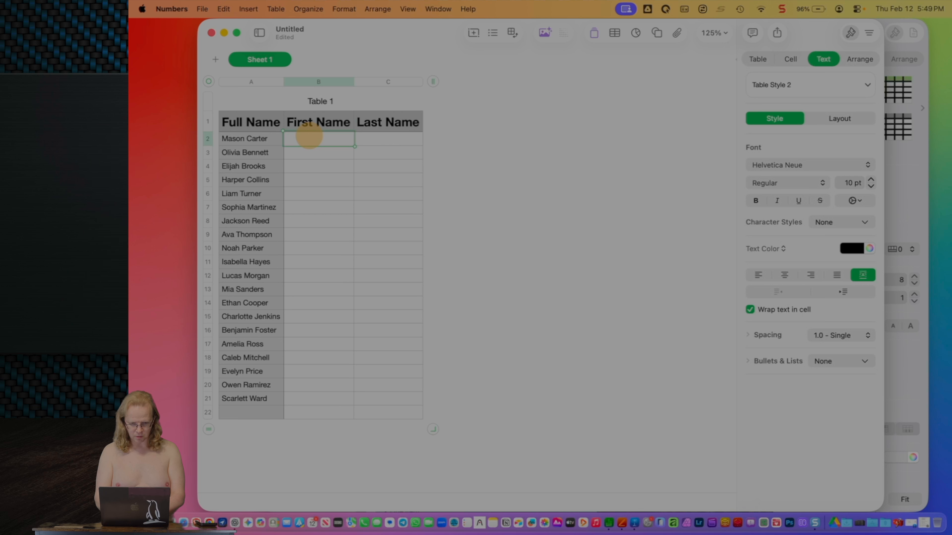
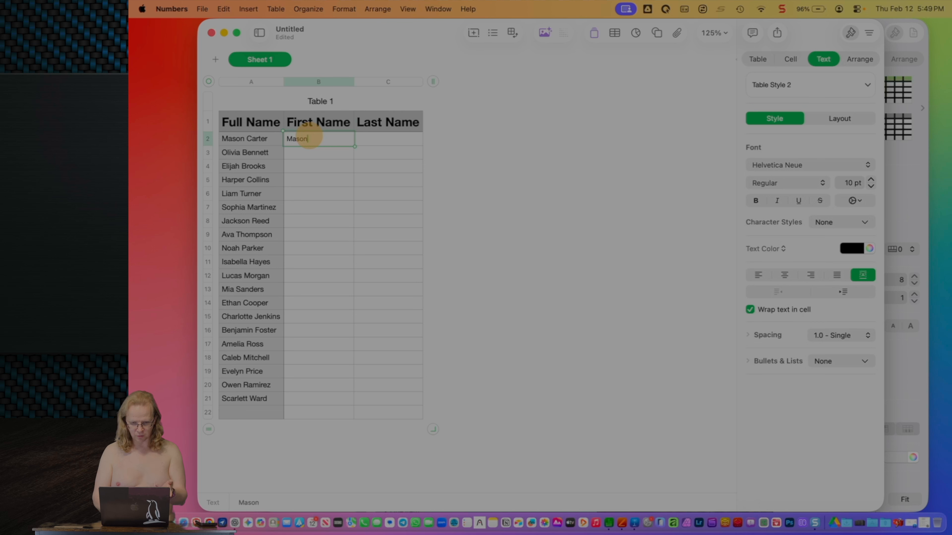
Step: Enter the first row's first name in B2, then Magic Fill and accept the First Name column
key("Return")
type("Ol")
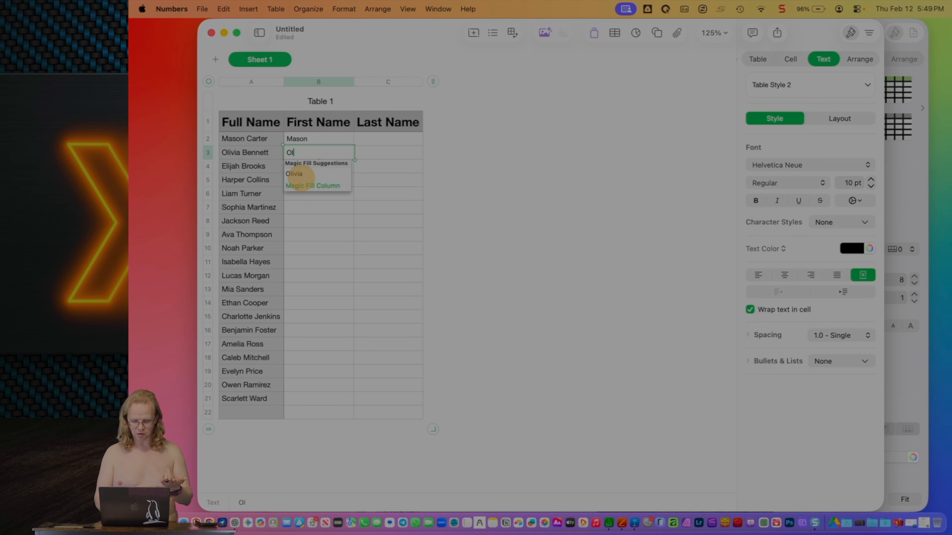
left_click(311, 186)
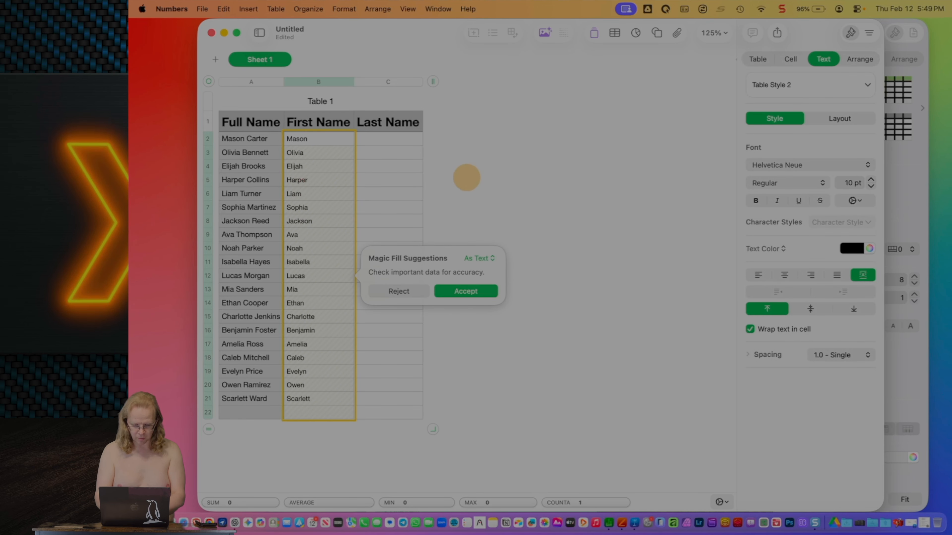
left_click(488, 288)
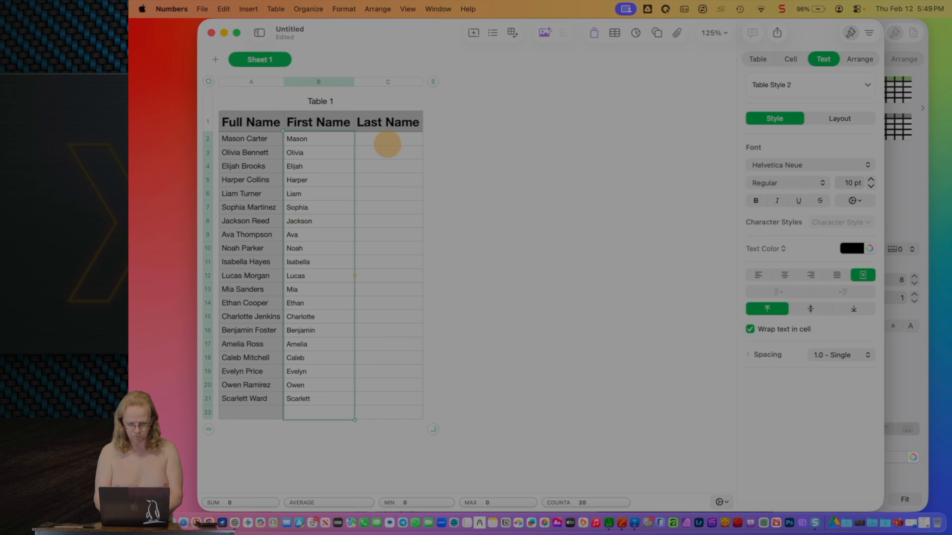
left_click(387, 142)
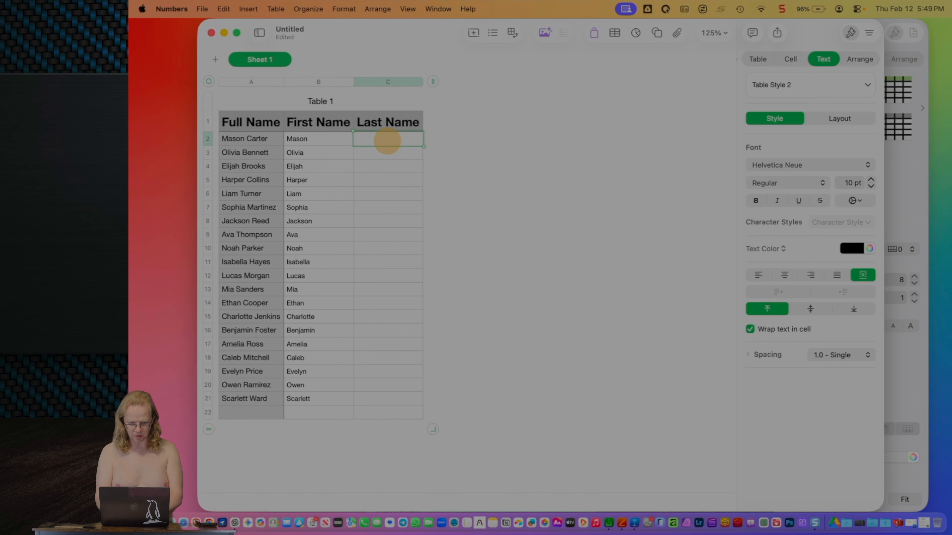
Step: Enter the first row's surname in C2, Magic Fill and accept the Last Name column, then select the table
key("Return")
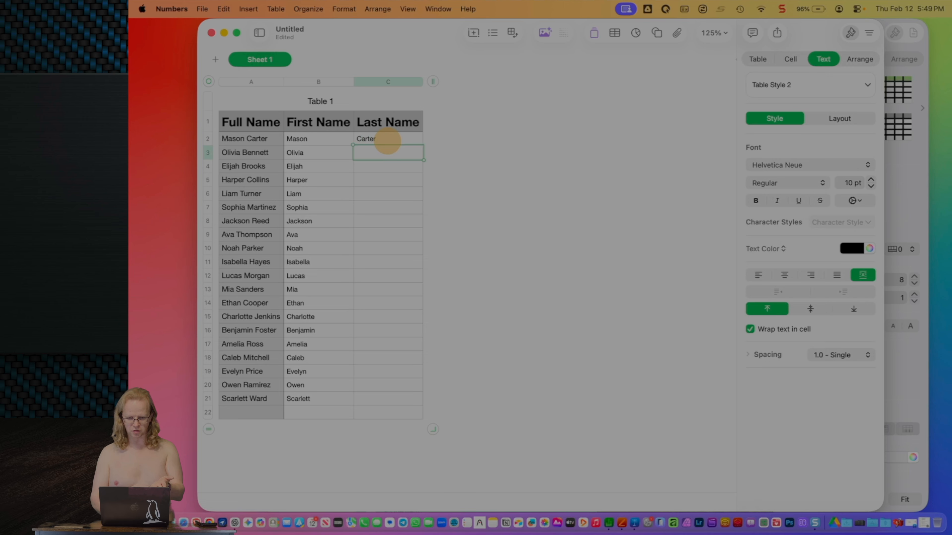
type("B")
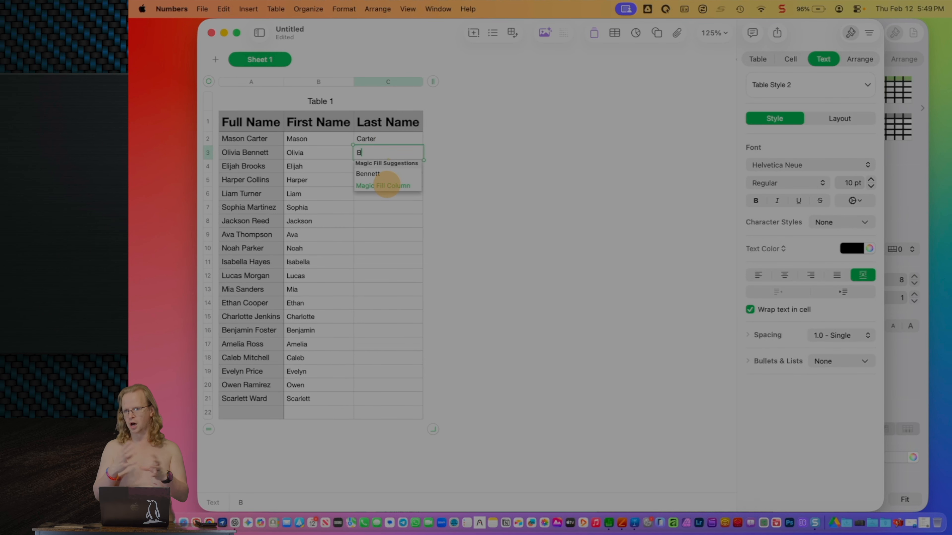
left_click(385, 185)
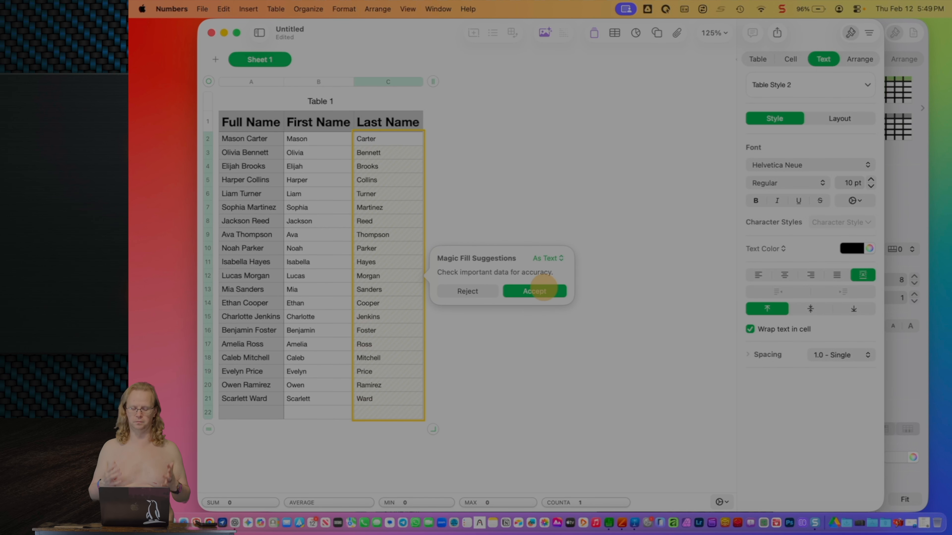
left_click(543, 289)
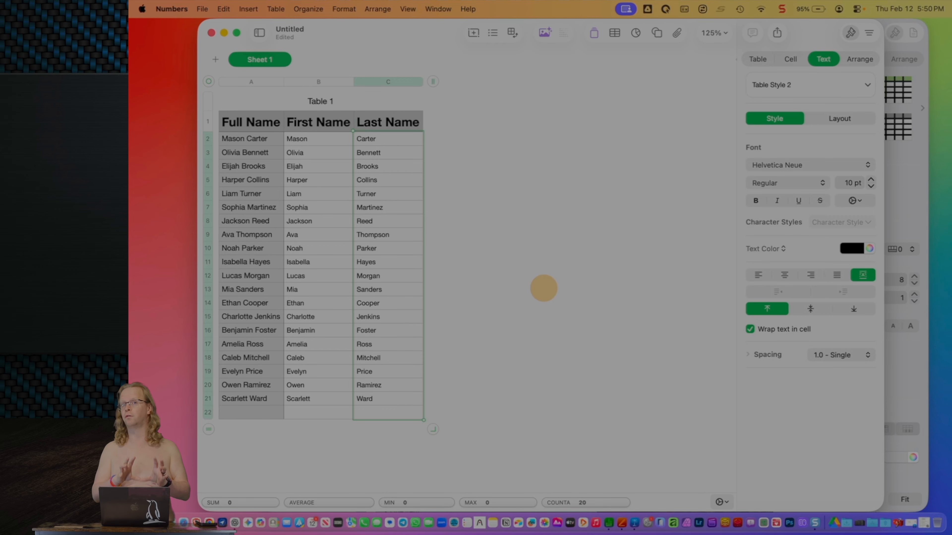
left_click(209, 82)
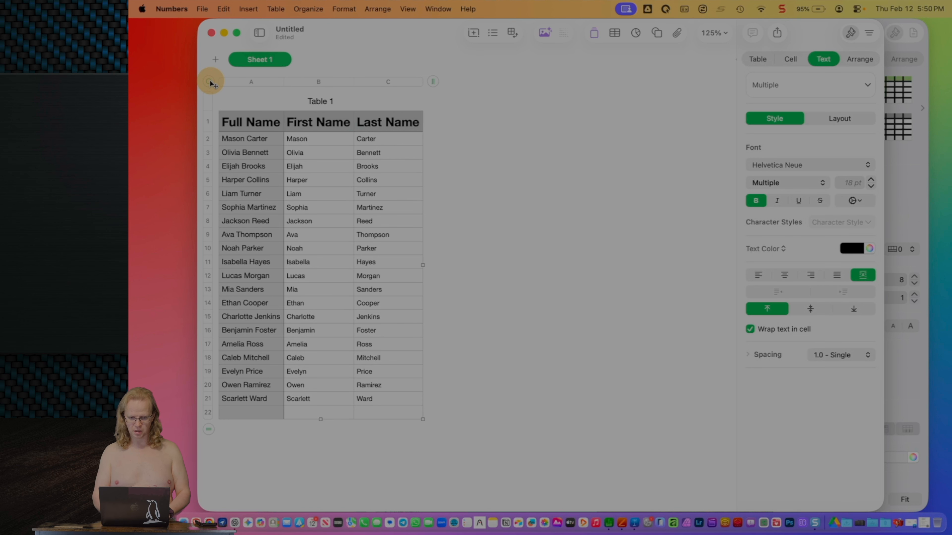
Step: Duplicate Table 1 as Table 1-1 beside it and trim the copy to 21 rows
left_click_drag(210, 83, 484, 87)
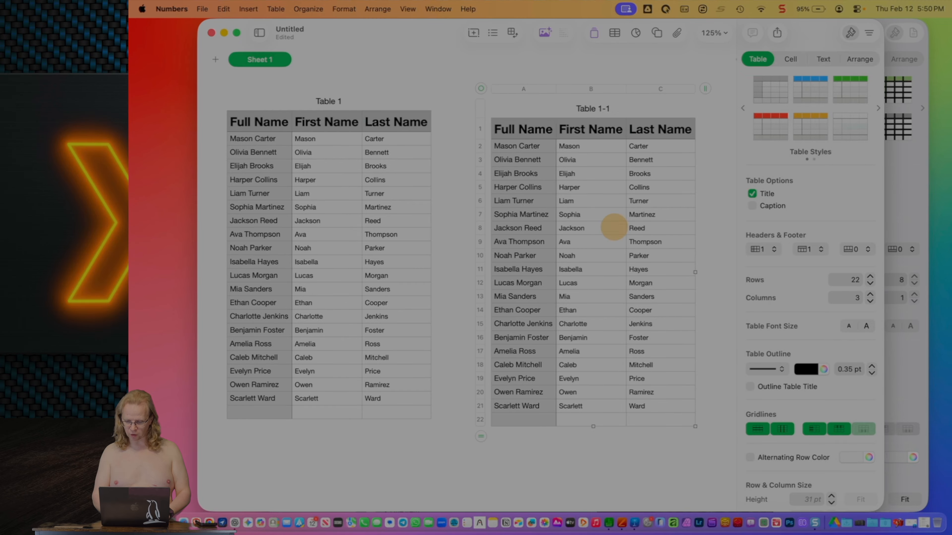
left_click_drag(485, 436, 476, 409)
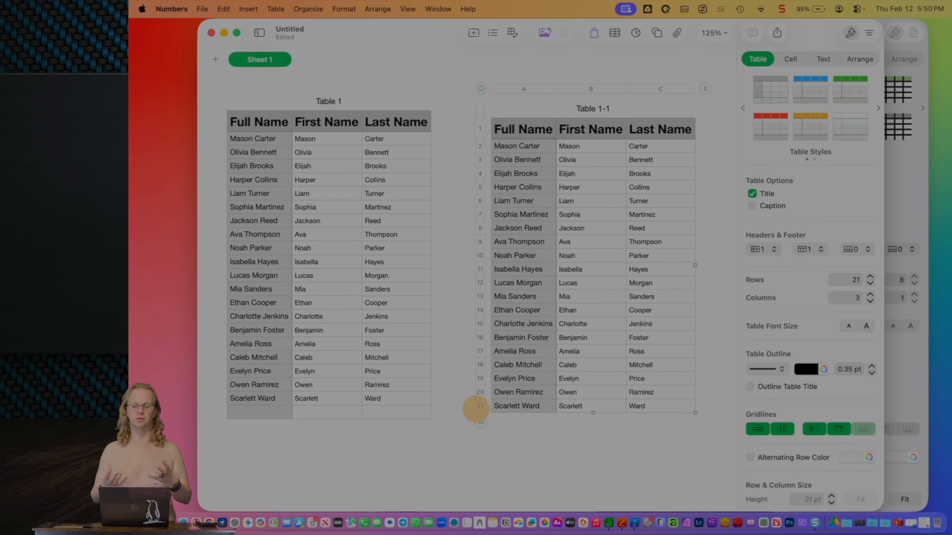